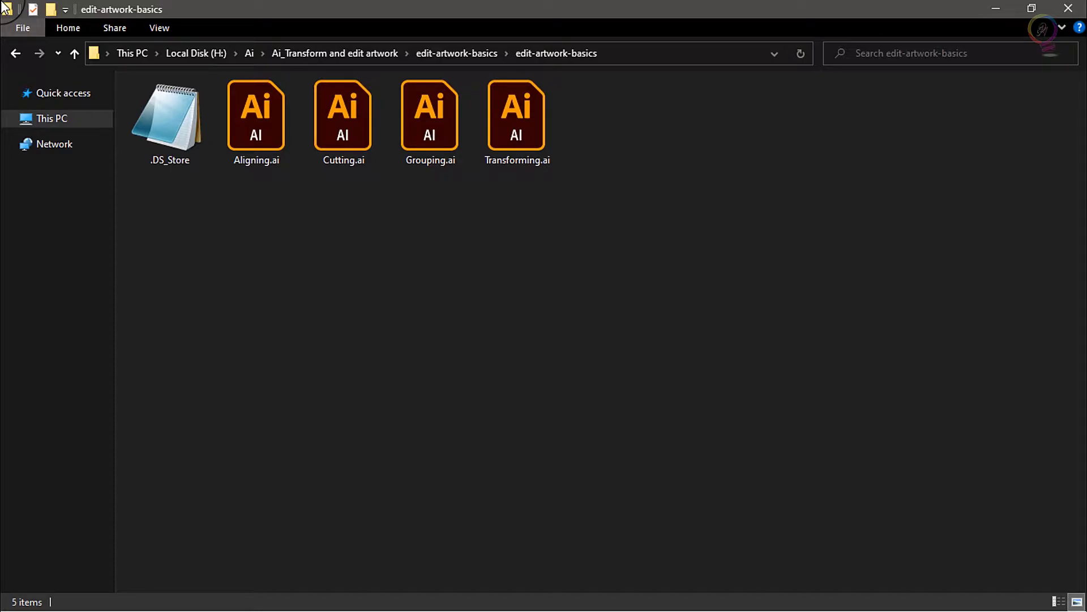
- Open the Transforming.ai file from the edit-artwork-basics folder in Adobe Illustrator
{"action": "left_click", "coordinate": [518, 115]}
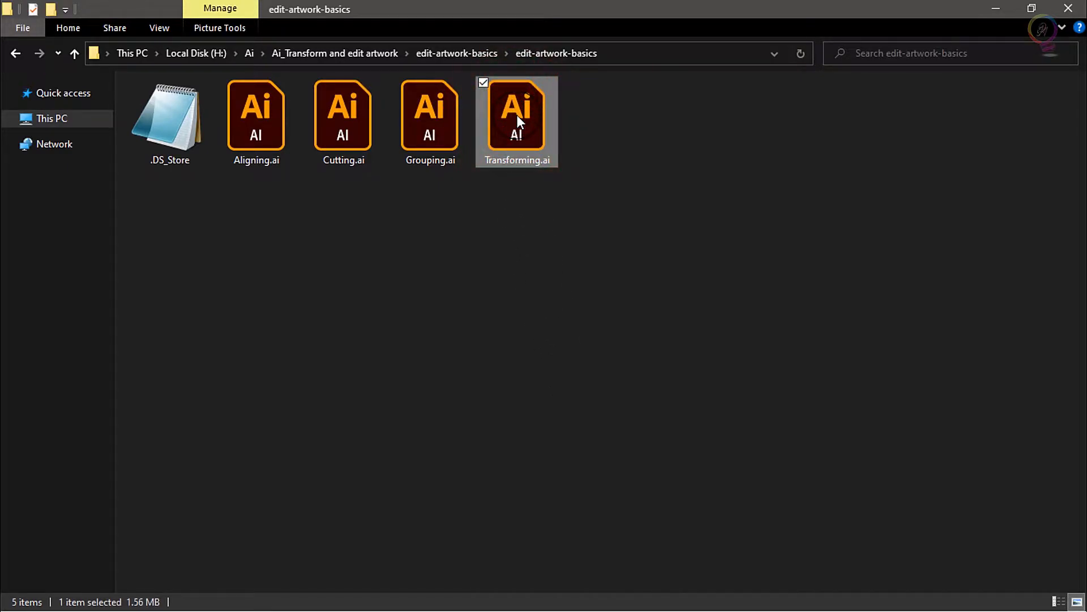
{"action": "double_click", "coordinate": [517, 115]}
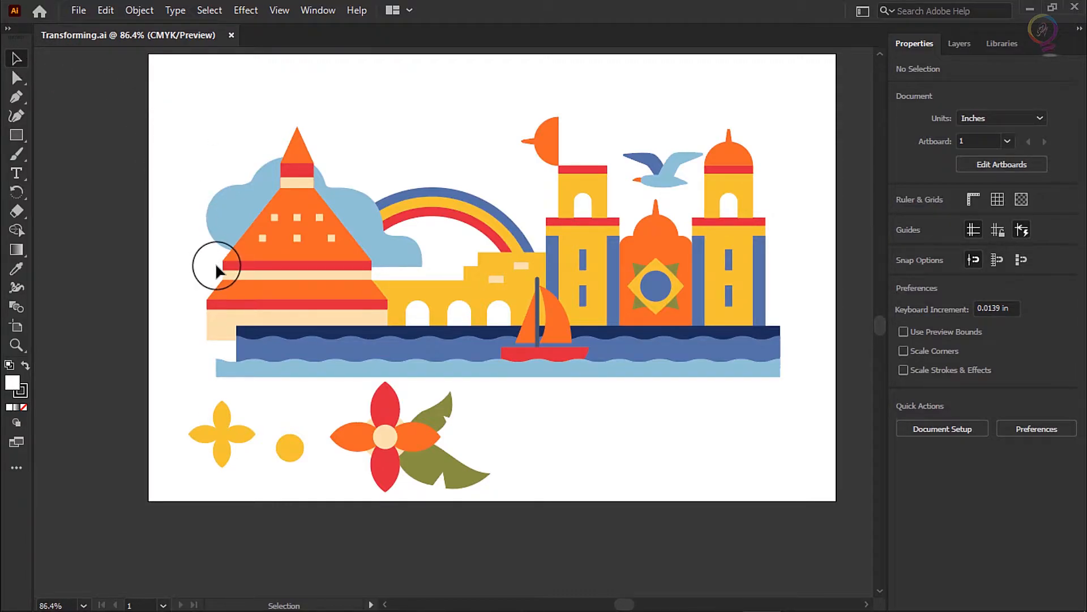
- Scale the small yellow circle proportionally to about 0.28 in and move it onto the center of the red and orange flower
{"action": "left_click", "coordinate": [297, 451]}
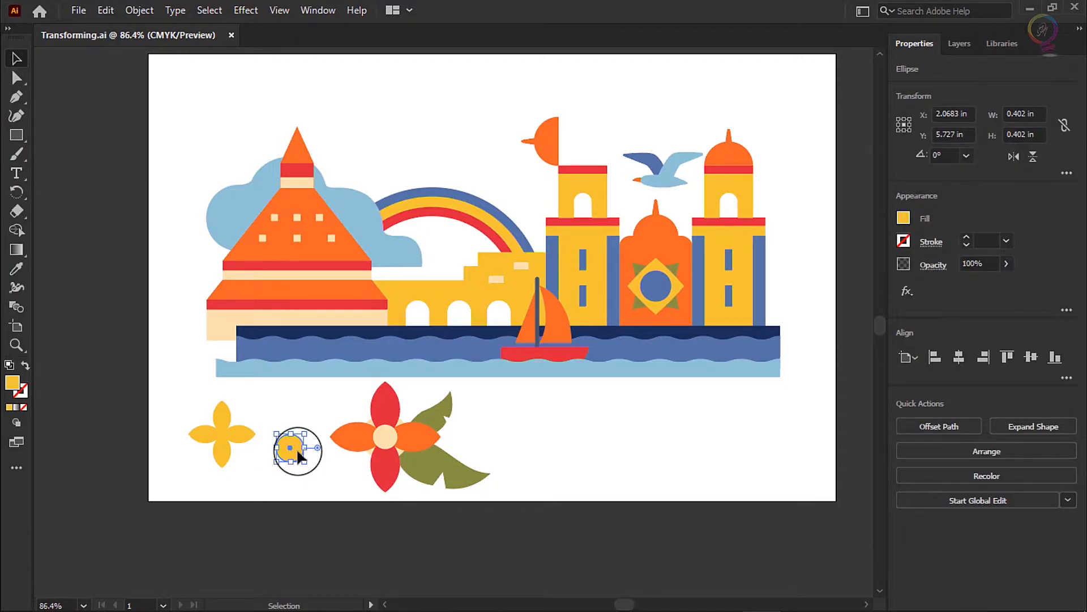
{"action": "left_click", "coordinate": [280, 12]}
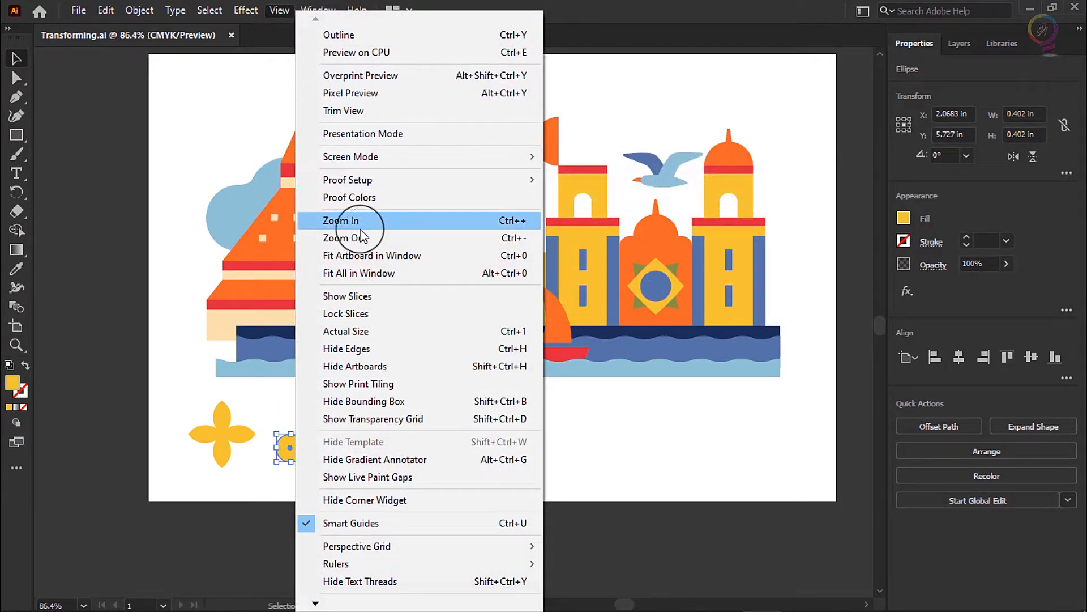
{"action": "left_click", "coordinate": [518, 224]}
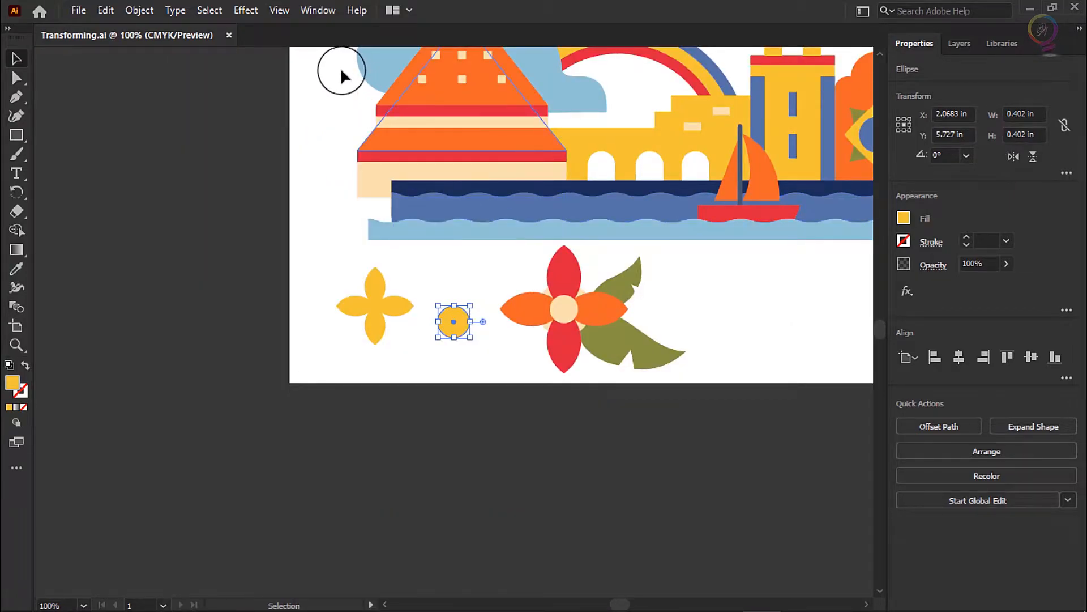
{"action": "left_click", "coordinate": [280, 11]}
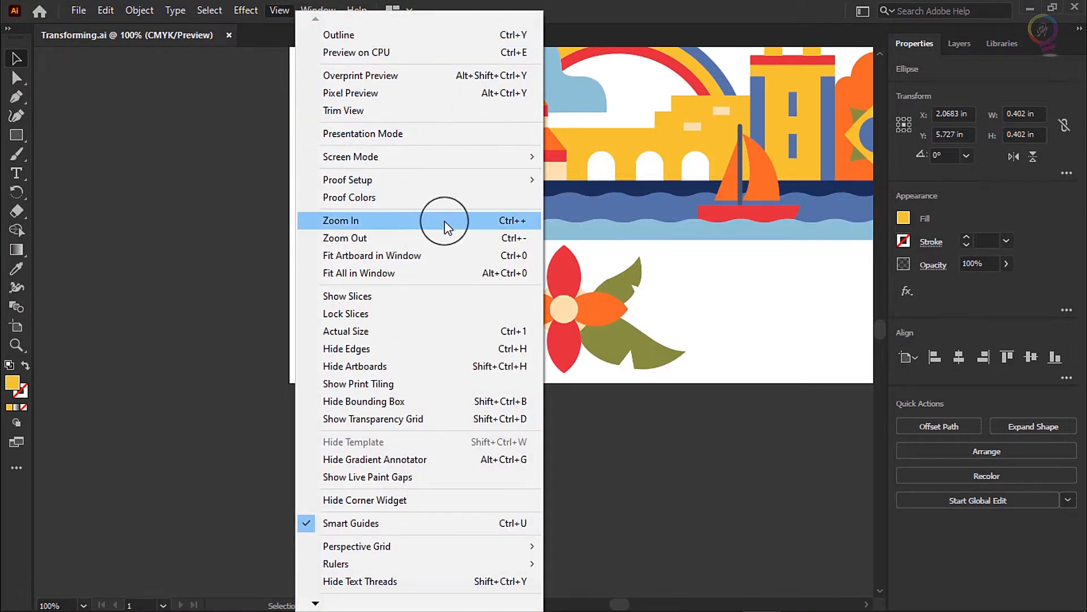
{"action": "left_click", "coordinate": [494, 220]}
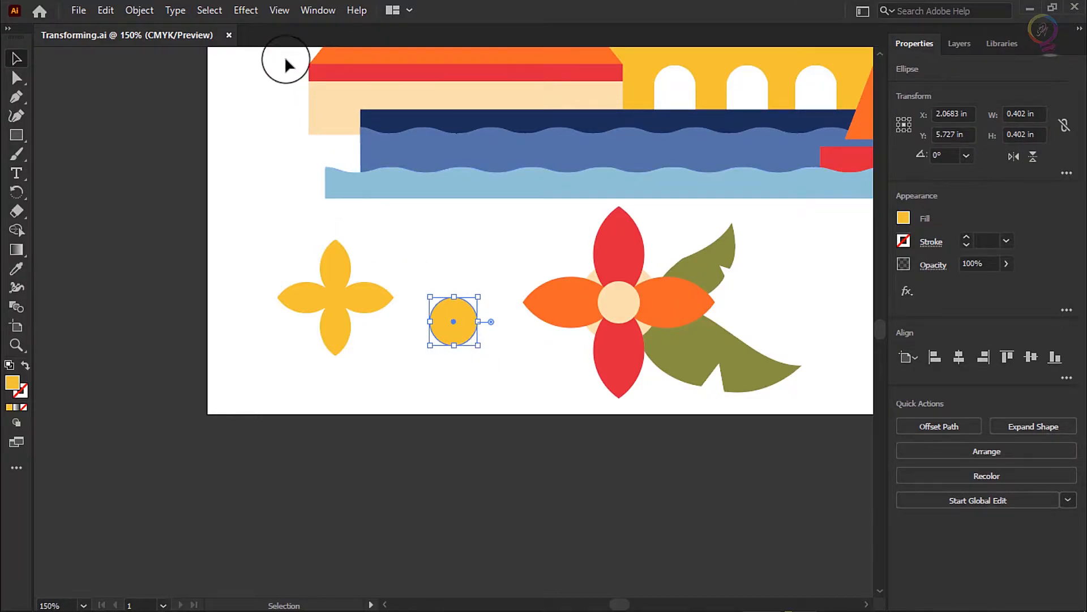
{"action": "left_click", "coordinate": [280, 10]}
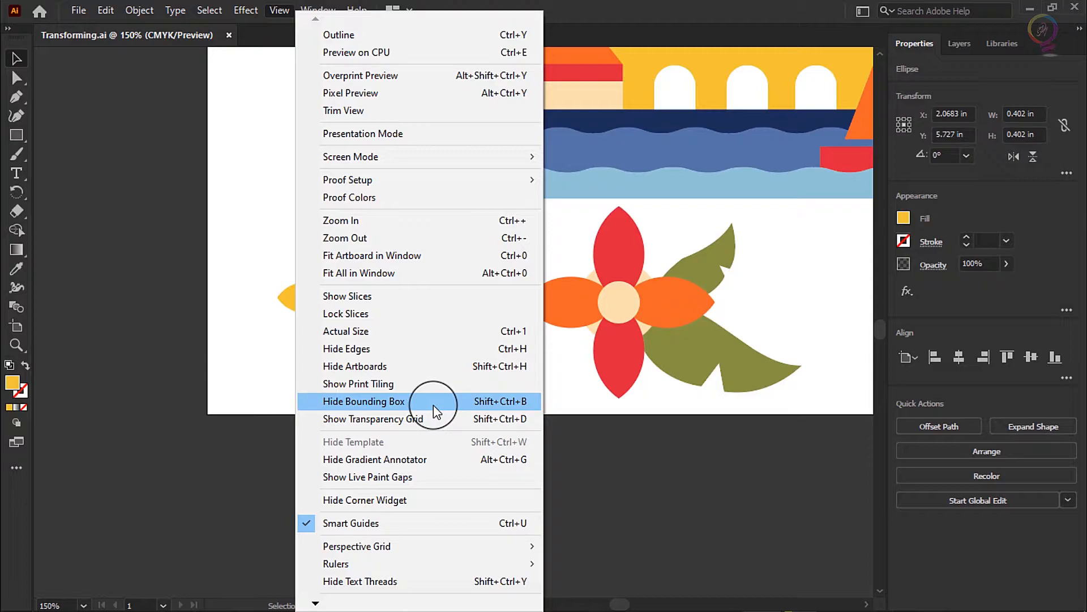
{"action": "key", "text": "Escape"}
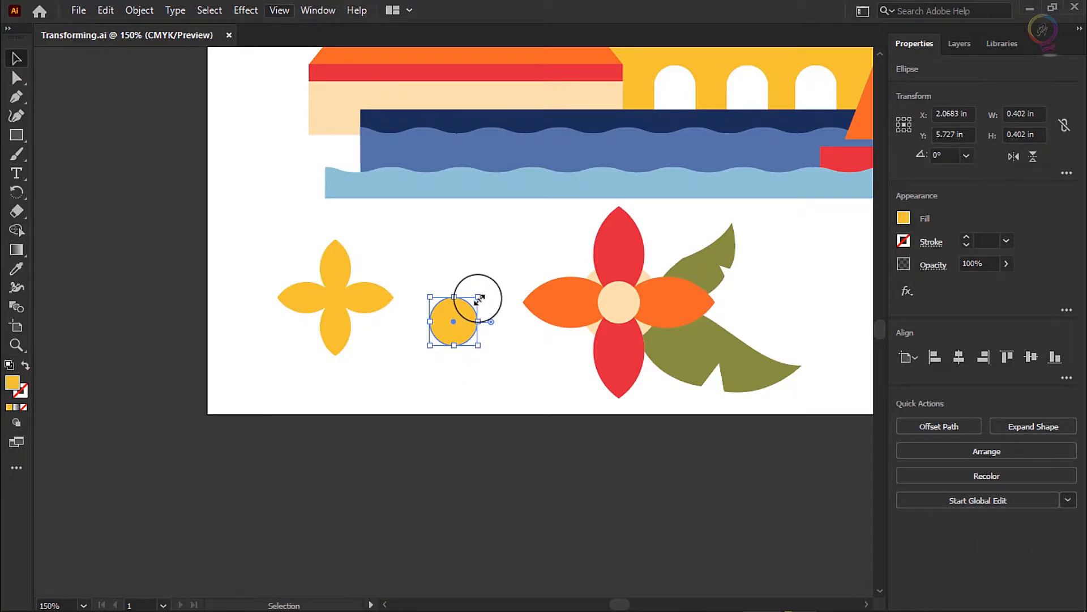
{"action": "left_click_drag", "start_coordinate": [479, 298], "coordinate": [501, 279]}
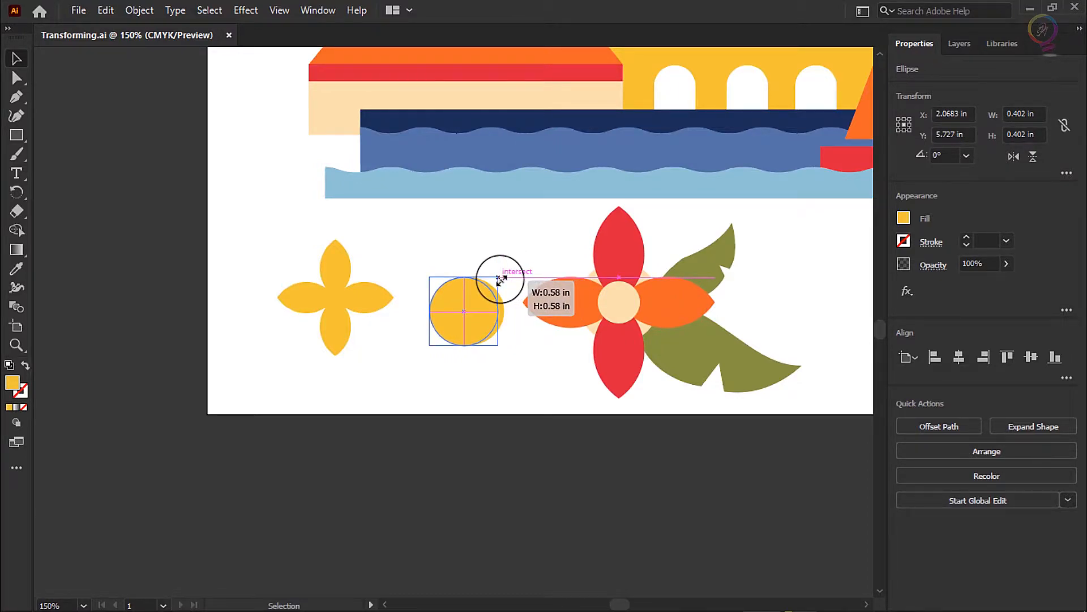
{"action": "left_click_drag", "start_coordinate": [501, 279], "coordinate": [464, 310]}
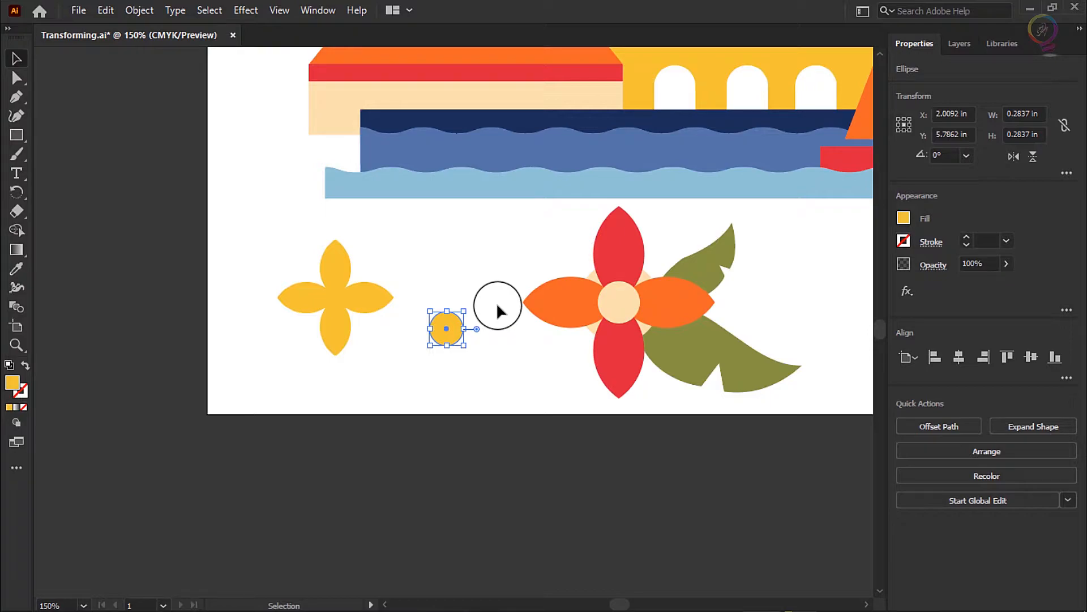
{"action": "left_click_drag", "start_coordinate": [453, 323], "coordinate": [624, 294]}
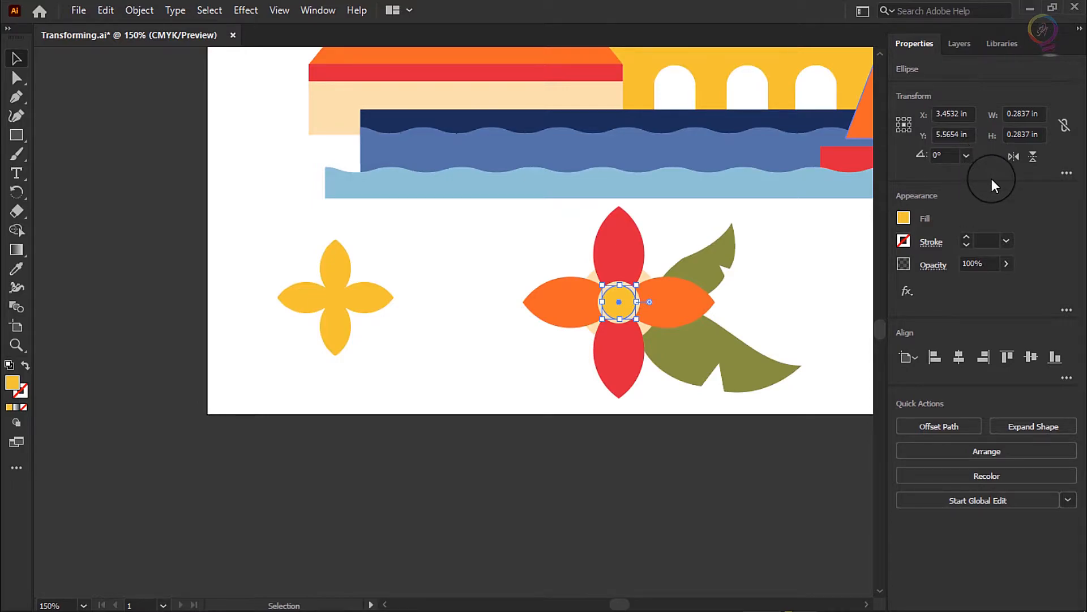
- Constrain the yellow circle's width and height proportions and set its width to 0.2 in
{"action": "left_click", "coordinate": [1064, 125]}
{"action": "left_click", "coordinate": [1064, 126]}
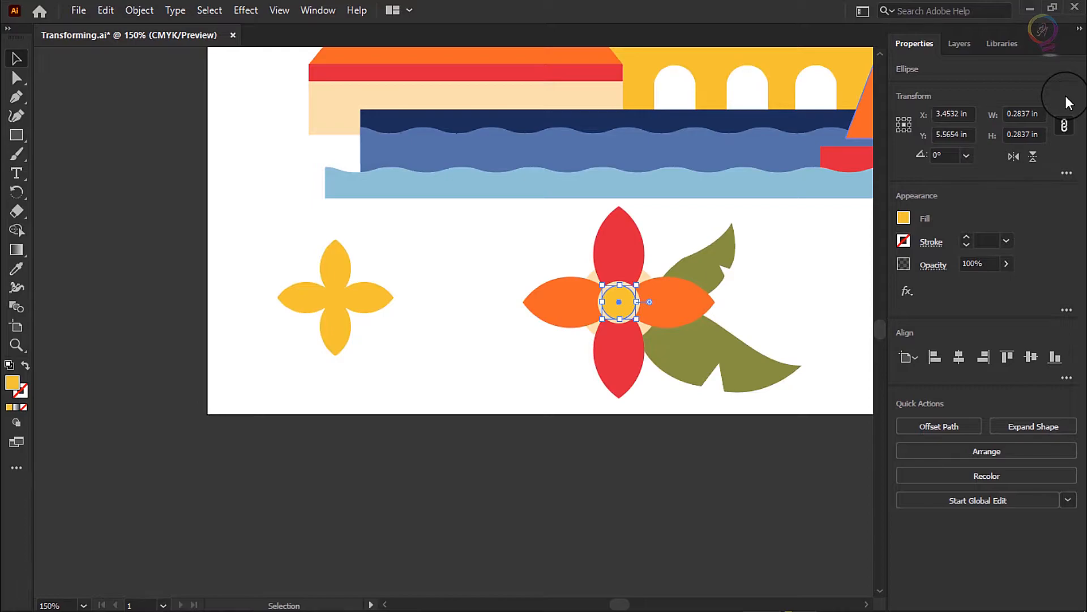
{"action": "left_click", "coordinate": [1064, 125]}
{"action": "double_click", "coordinate": [1041, 113]}
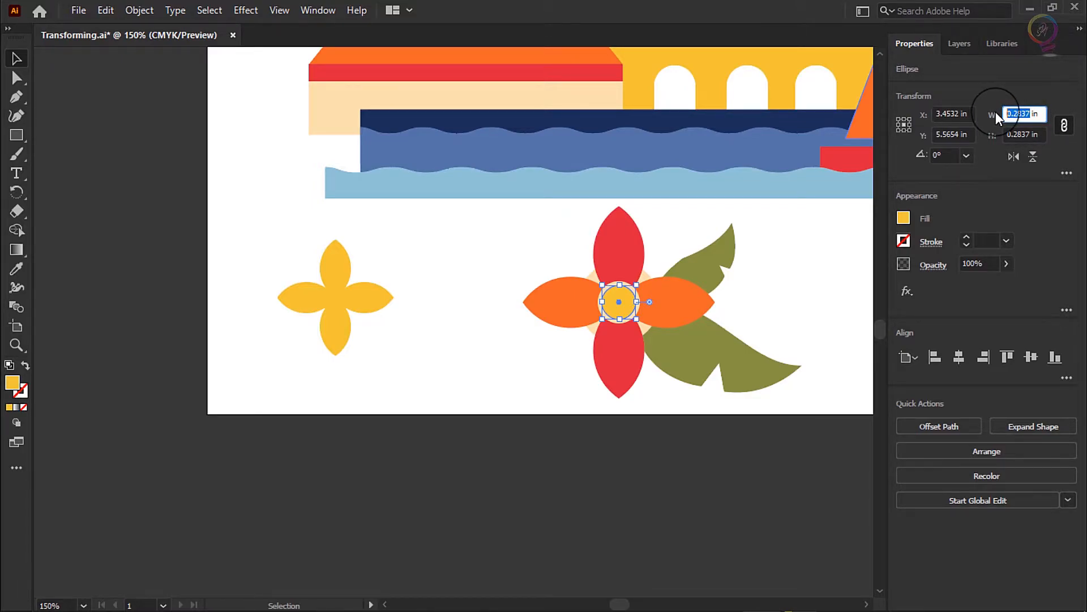
{"action": "type", "text": "0"}
{"action": "left_click", "coordinate": [1032, 133]}
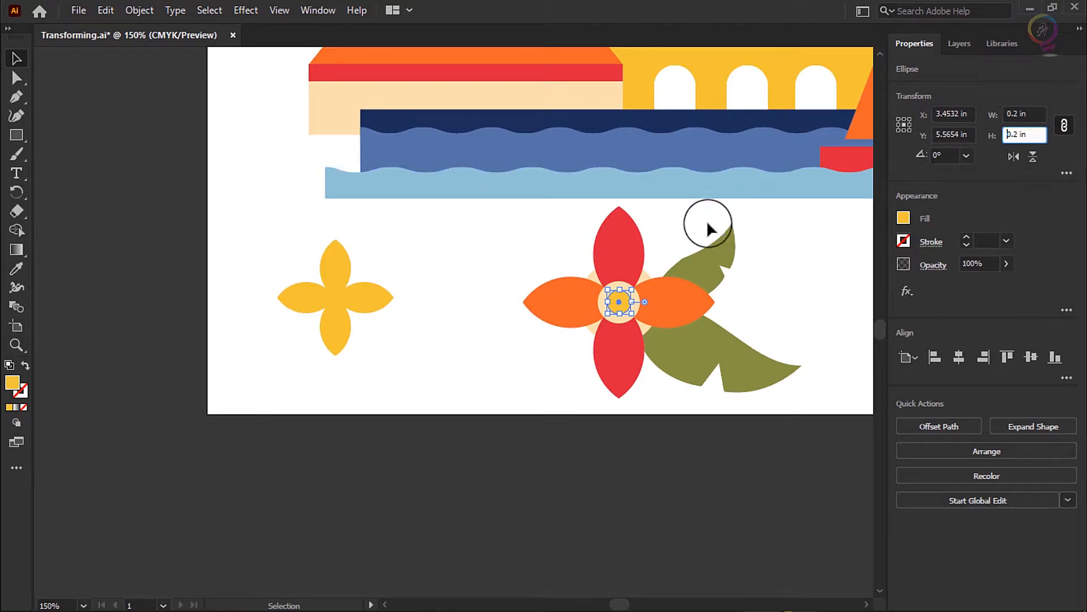
- Rotate the yellow four-petal shape to 315°, constraining the rotation angle
{"action": "left_click", "coordinate": [336, 302]}
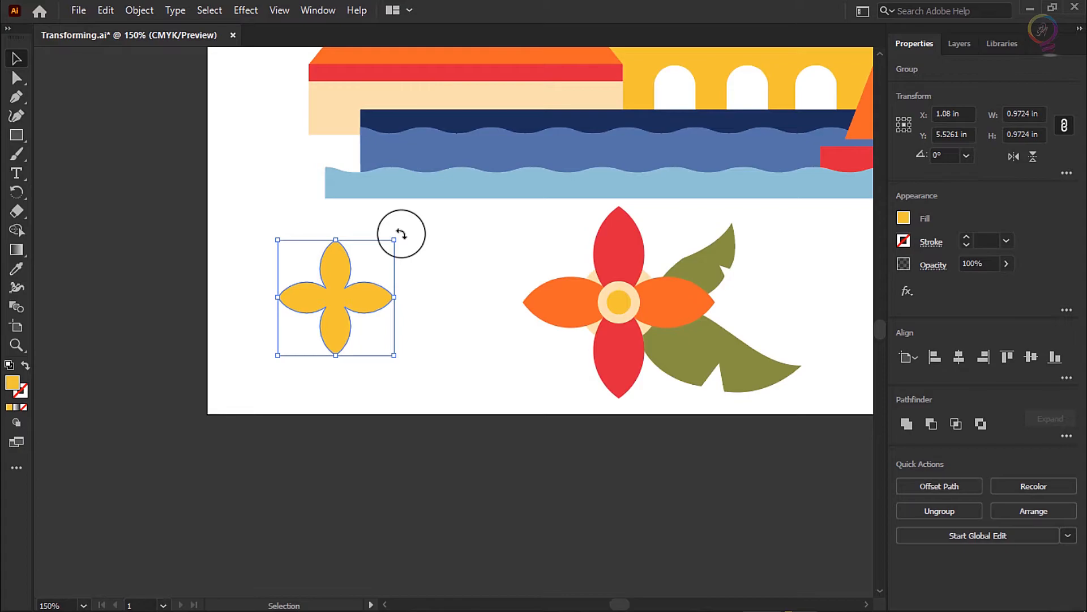
{"action": "left_click_drag", "start_coordinate": [401, 233], "coordinate": [441, 290]}
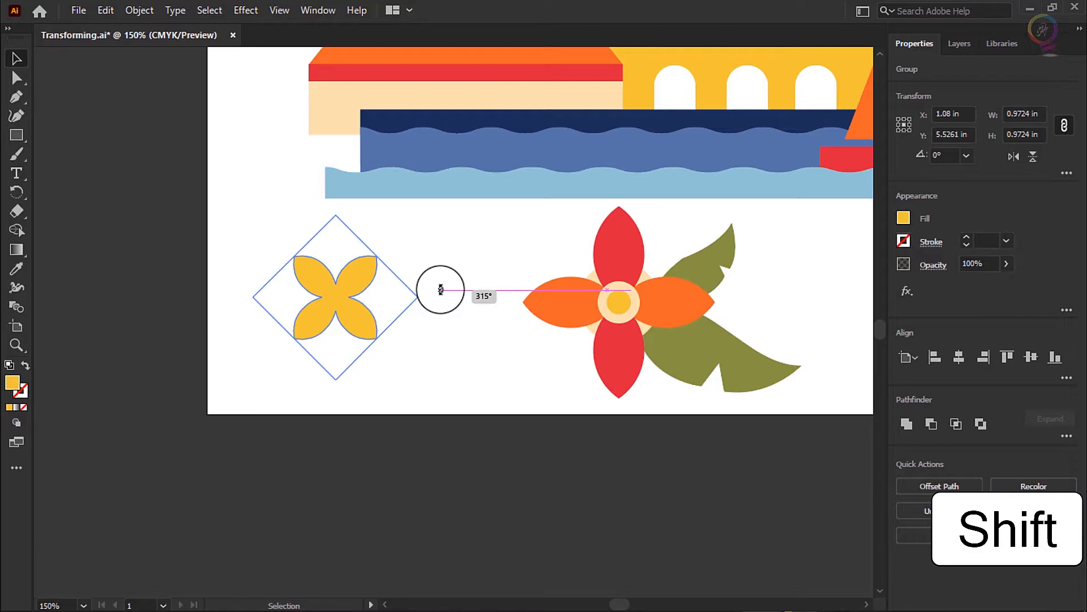
{"action": "left_click_drag", "start_coordinate": [441, 289], "coordinate": [441, 289]}
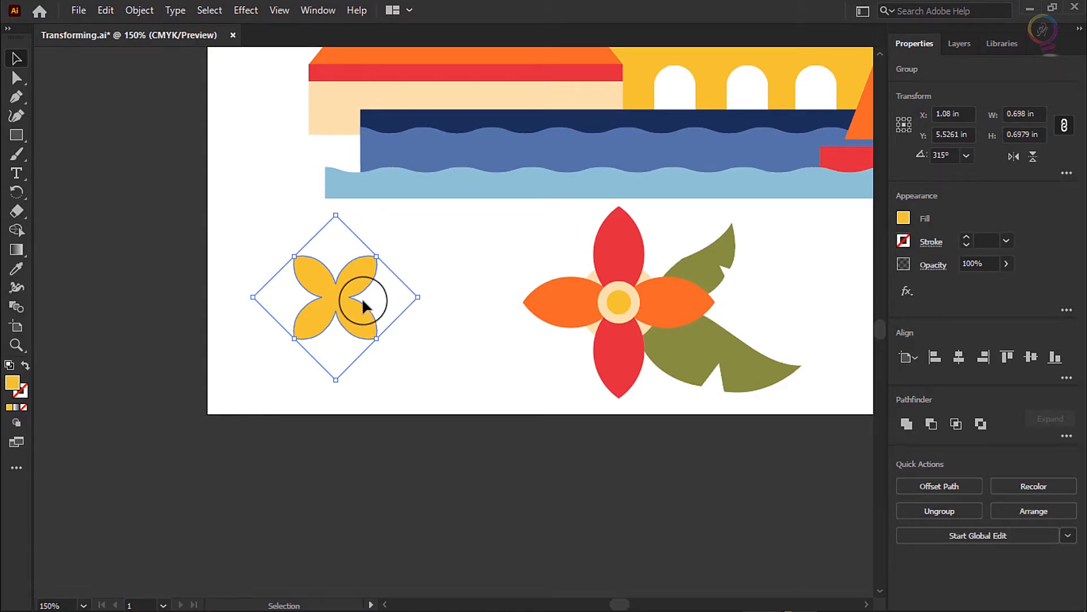
- Move the rotated yellow petals behind the red and orange flower and nudge them up to center them
{"action": "left_click_drag", "start_coordinate": [338, 290], "coordinate": [621, 302]}
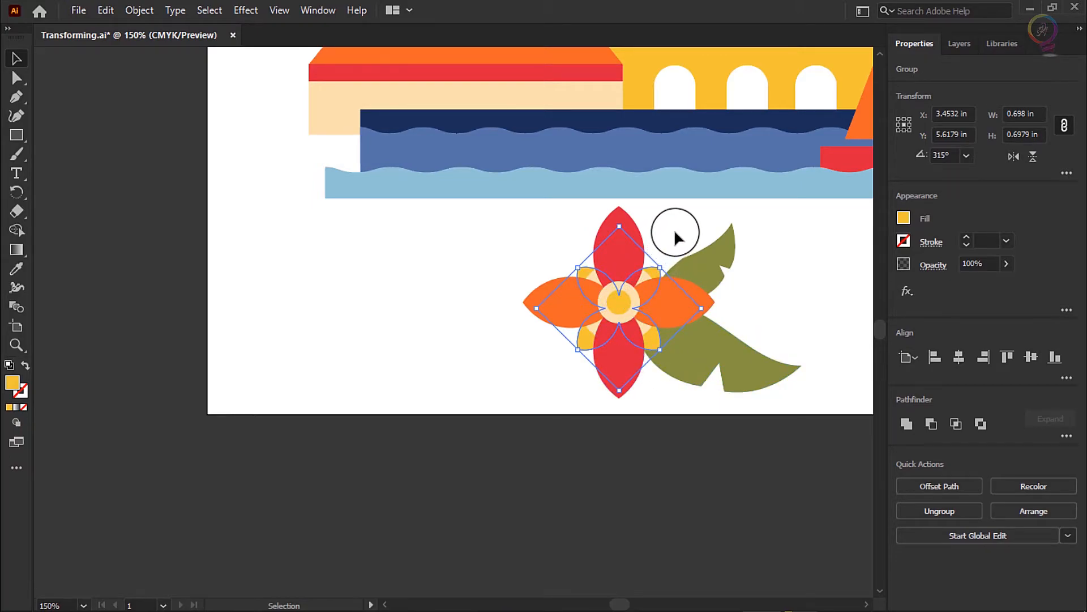
{"action": "key", "text": "Up"}
{"action": "key", "text": "Up"}
{"action": "key", "text": "Up"}
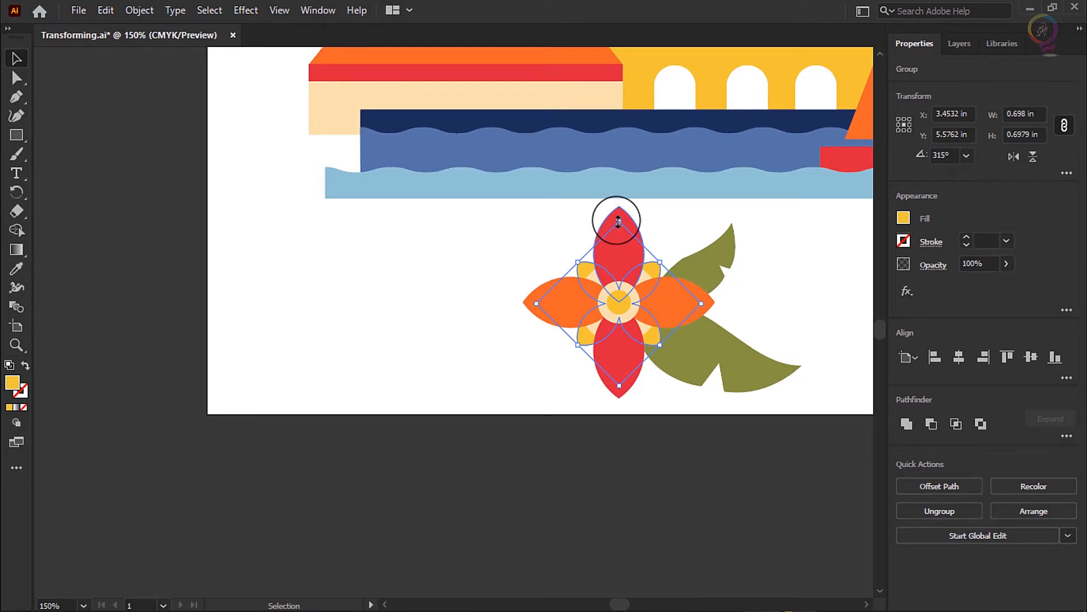
- Scale the yellow petals proportionally from their center to about 1.23 in wide
{"action": "left_click_drag", "start_coordinate": [618, 221], "coordinate": [624, 159]}
{"action": "key", "text": "alt+shift"}
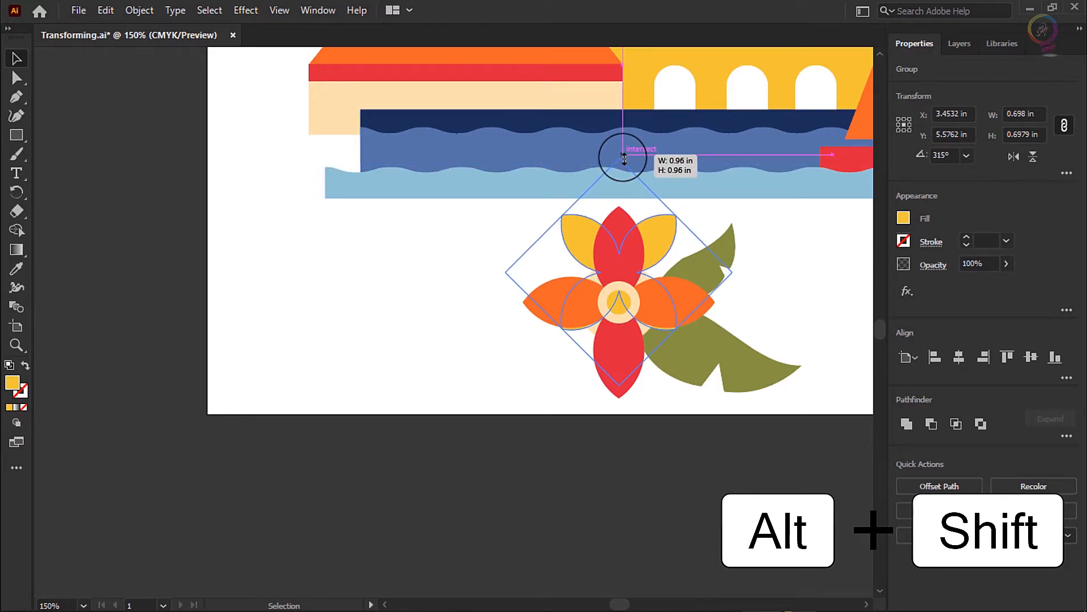
{"action": "left_click_drag", "start_coordinate": [624, 160], "coordinate": [625, 159]}
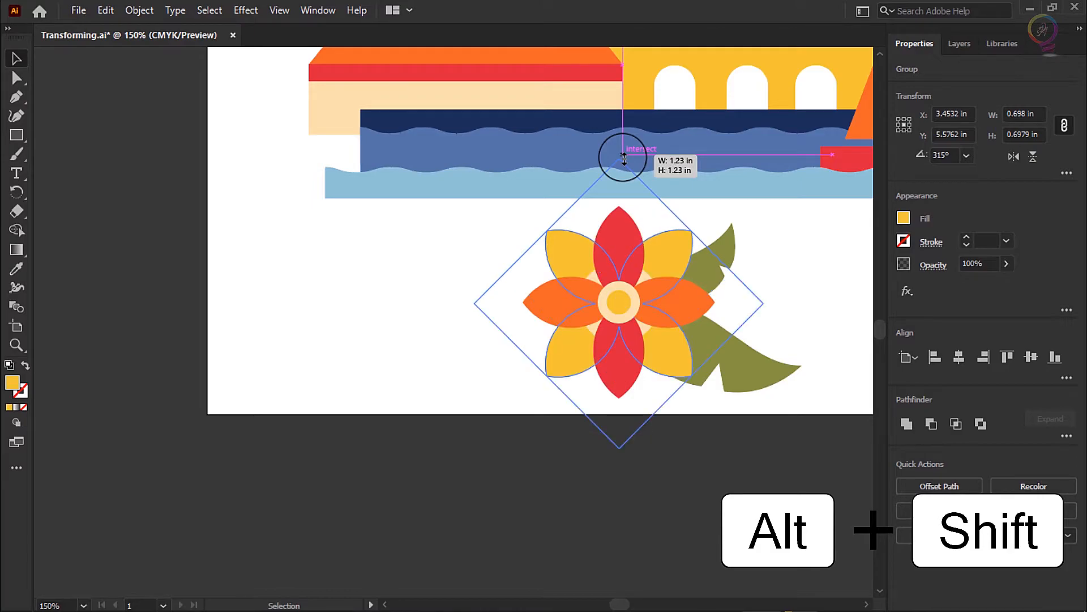
{"action": "left_click_drag", "start_coordinate": [624, 160], "coordinate": [624, 160]}
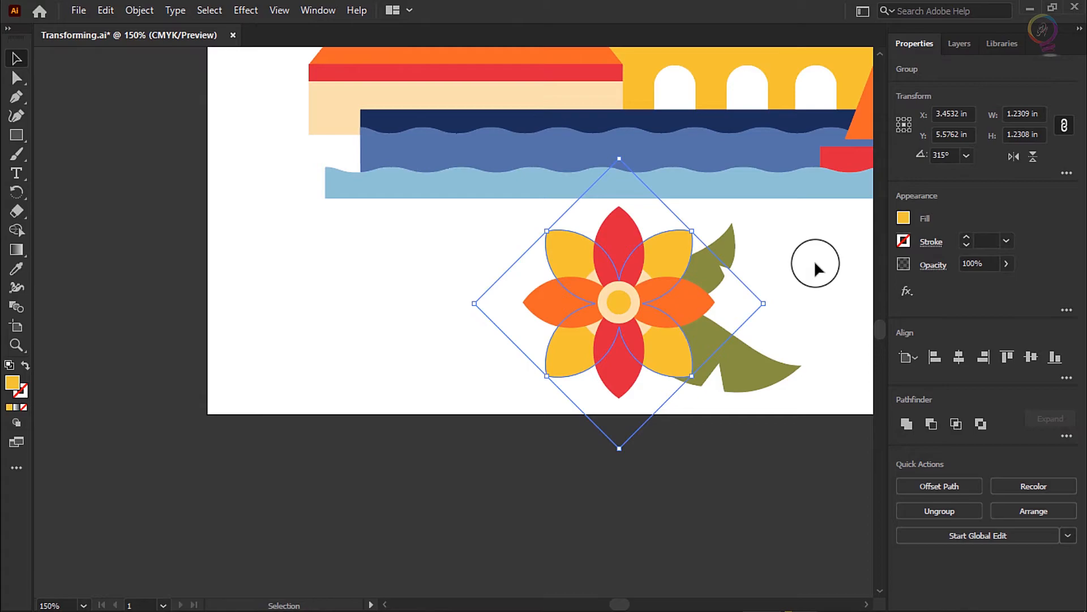
- Fit the artboard in the window and move the whole flower with its leaves over the left end of the water
{"action": "left_click", "coordinate": [278, 10]}
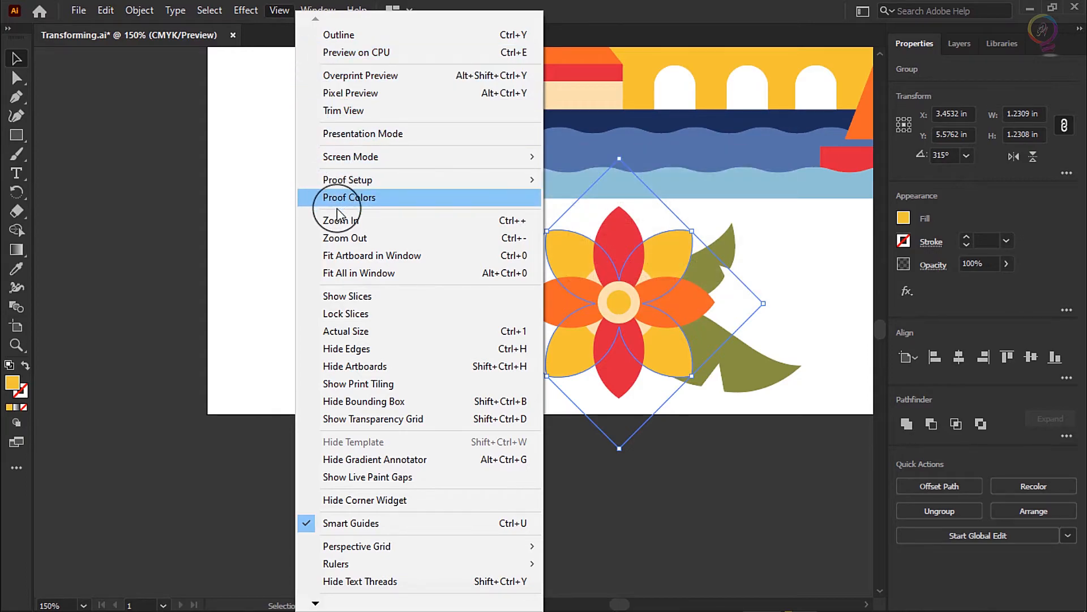
{"action": "left_click", "coordinate": [430, 256]}
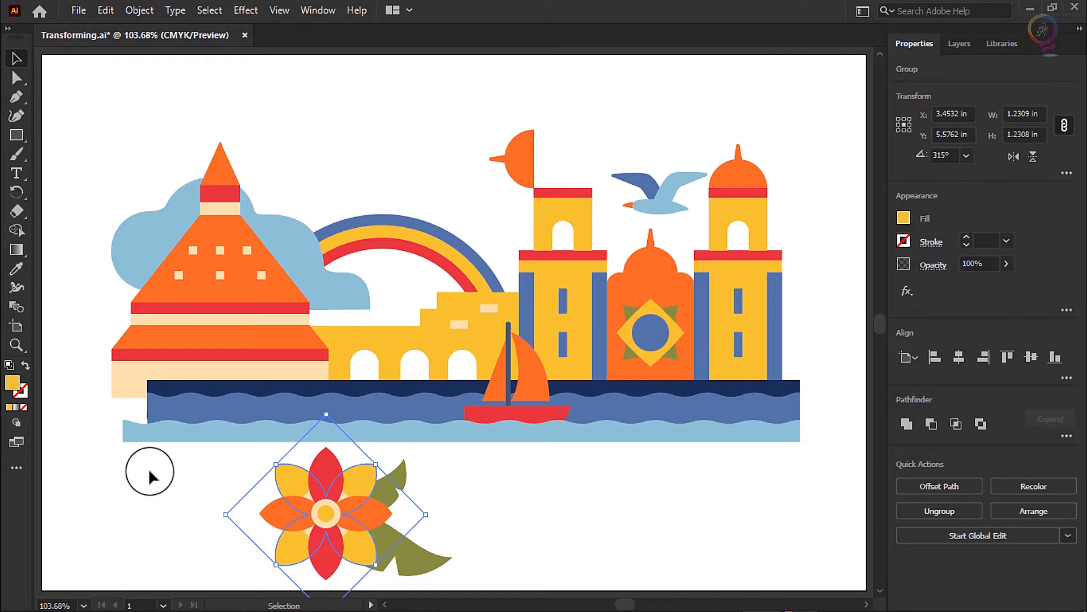
{"action": "left_click_drag", "start_coordinate": [147, 464], "coordinate": [502, 561]}
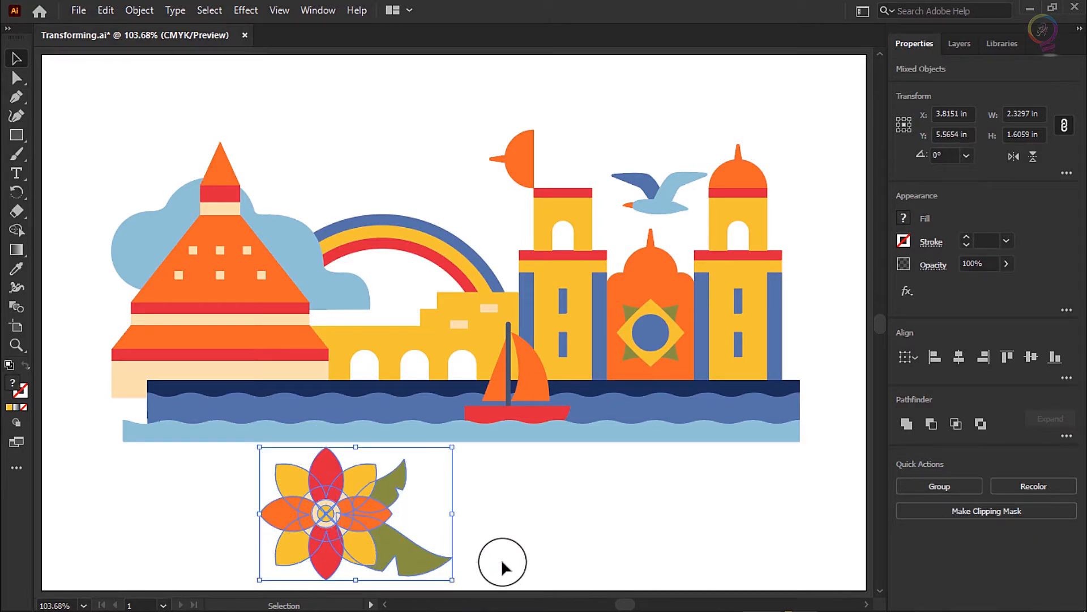
{"action": "left_click_drag", "start_coordinate": [365, 519], "coordinate": [160, 416]}
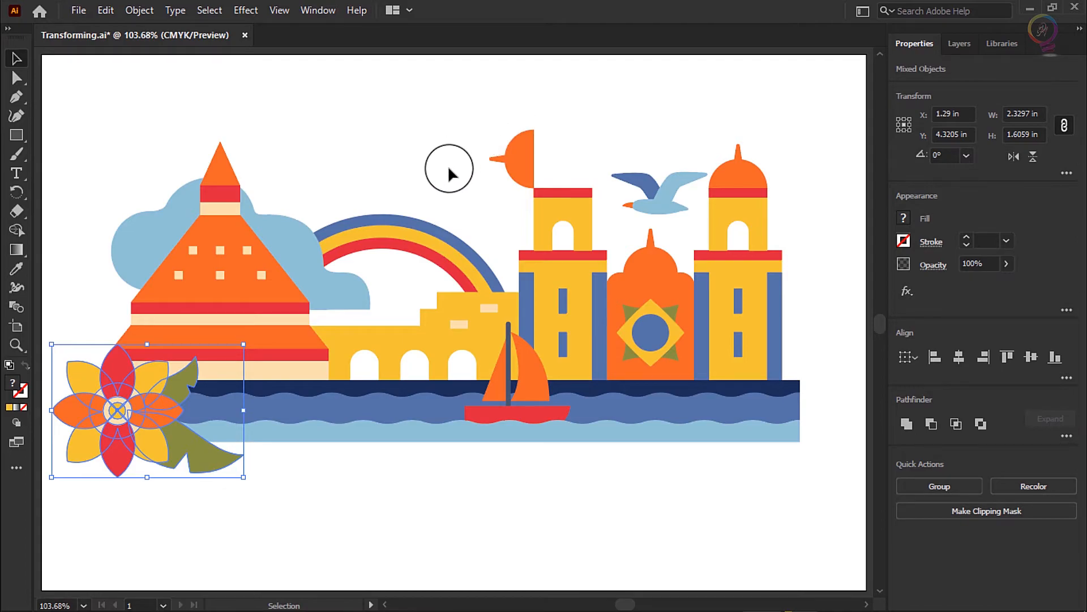
- Rotate the sideways orange dome by -90° about its lower corner so it sits on the left tower, then deselect it
{"action": "left_click", "coordinate": [525, 163]}
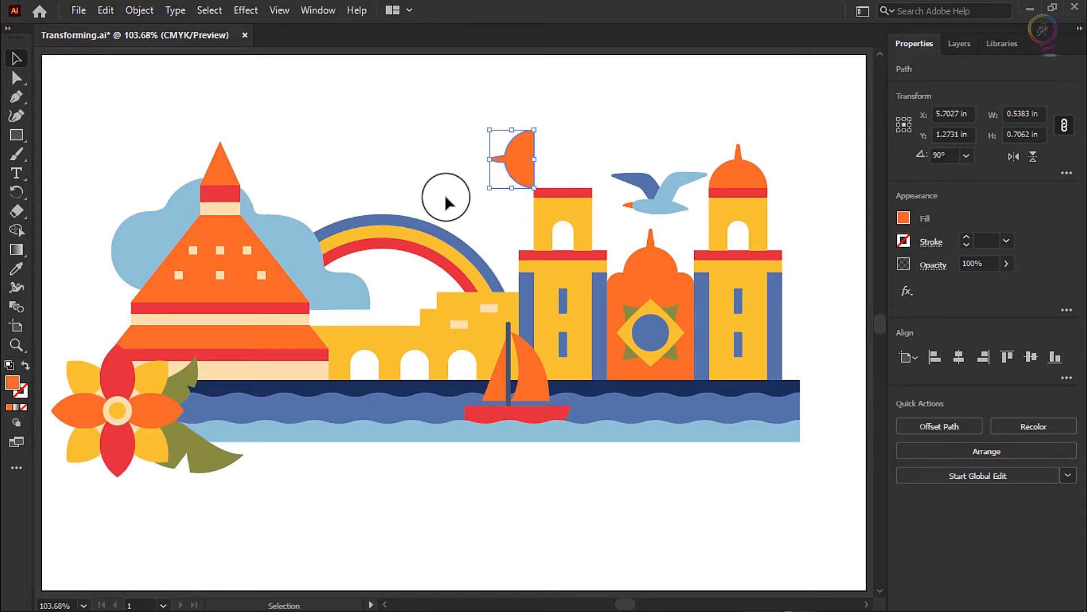
{"action": "left_click", "coordinate": [15, 197]}
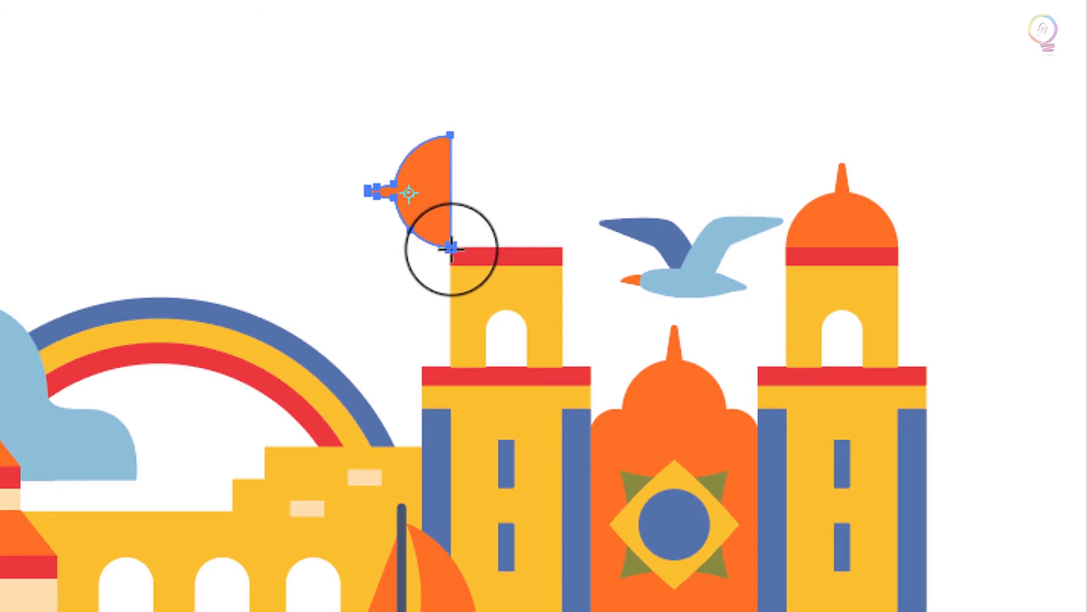
{"action": "left_click", "coordinate": [452, 249]}
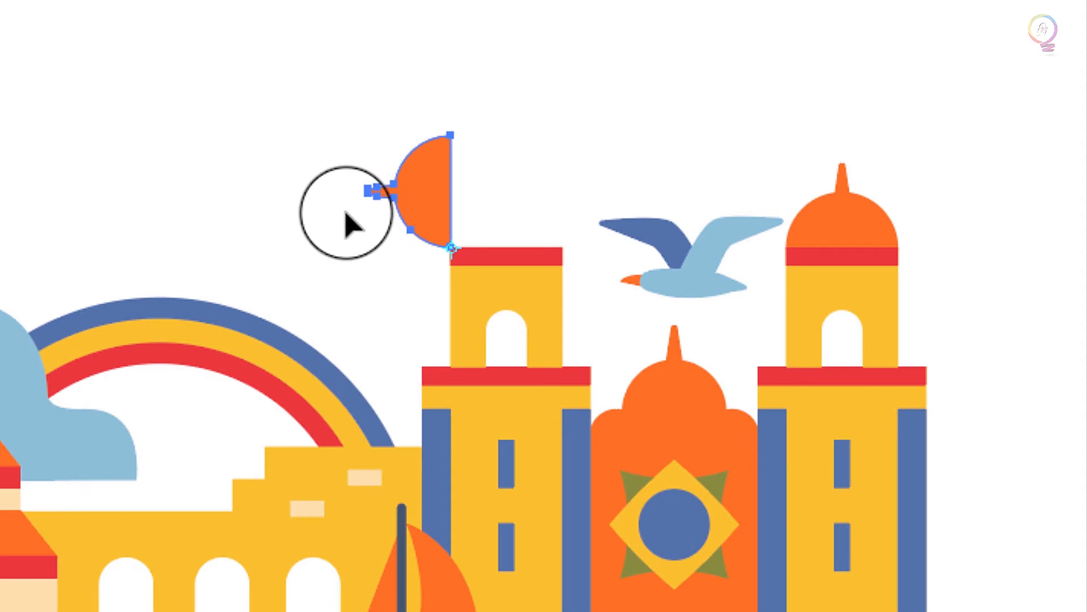
{"action": "left_click_drag", "start_coordinate": [348, 223], "coordinate": [499, 61]}
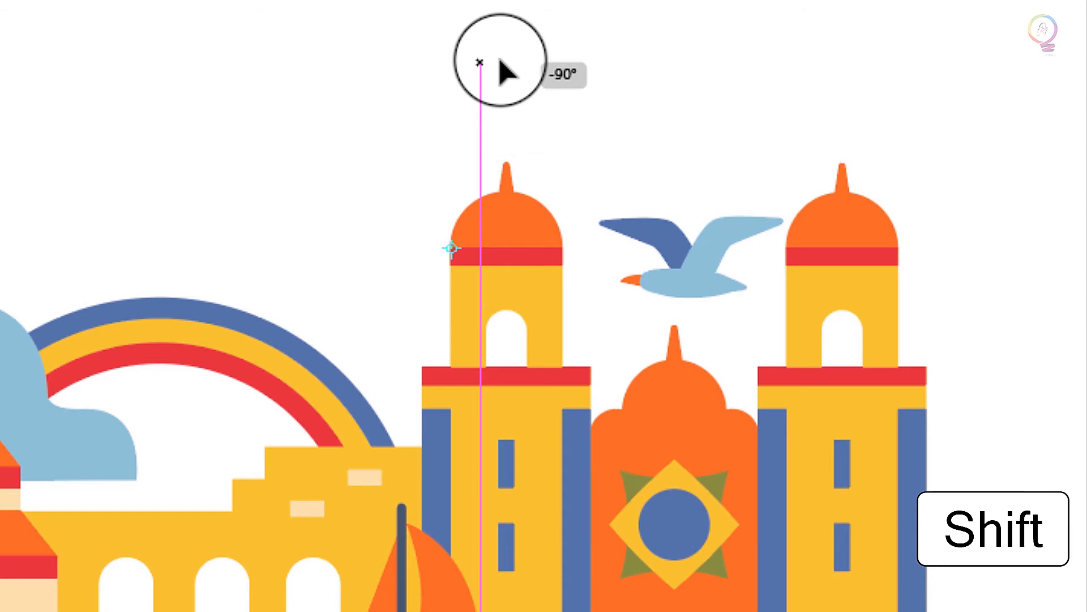
{"action": "left_click_drag", "start_coordinate": [500, 61], "coordinate": [499, 61]}
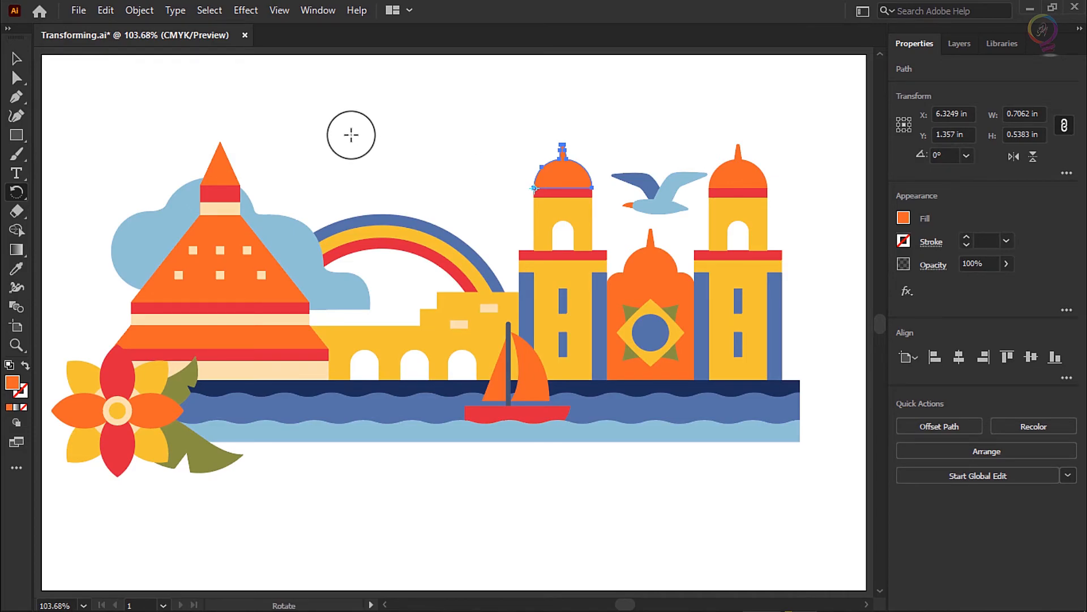
{"action": "left_click", "coordinate": [206, 12]}
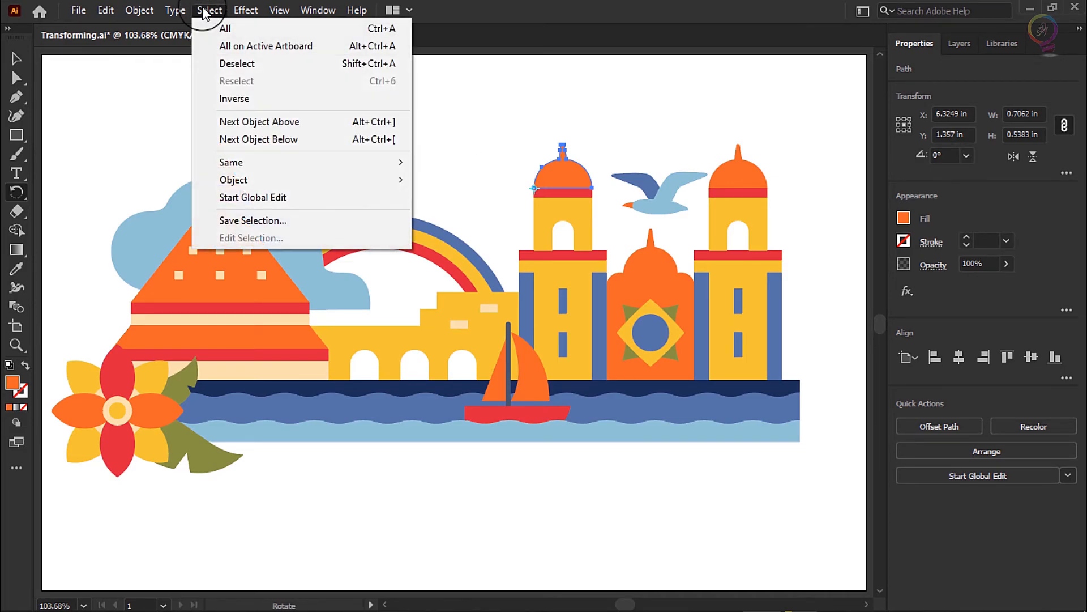
{"action": "left_click", "coordinate": [291, 66]}
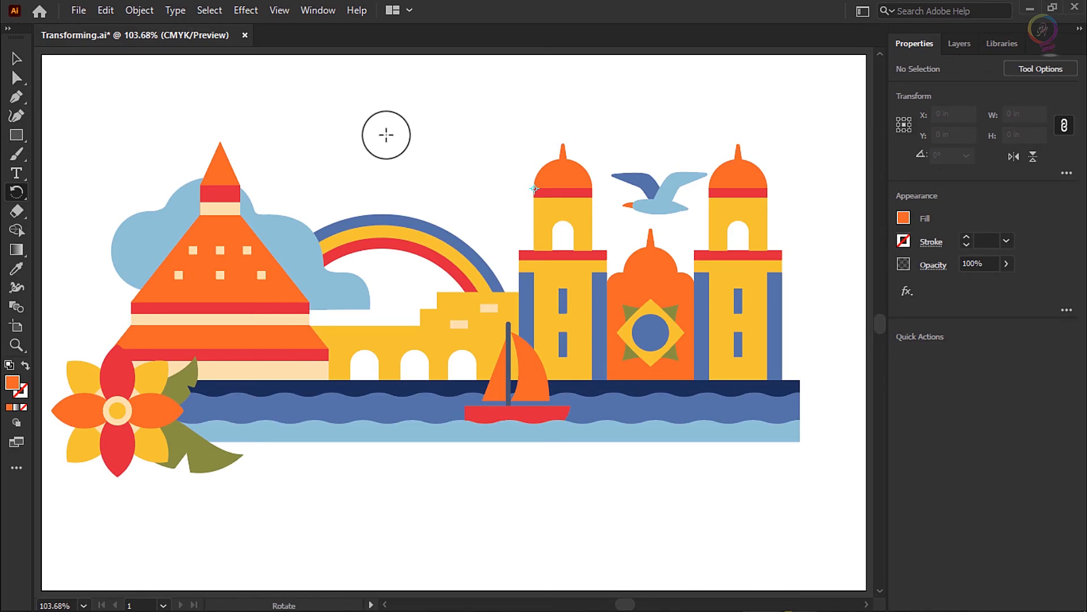
{"action": "left_click", "coordinate": [17, 60]}
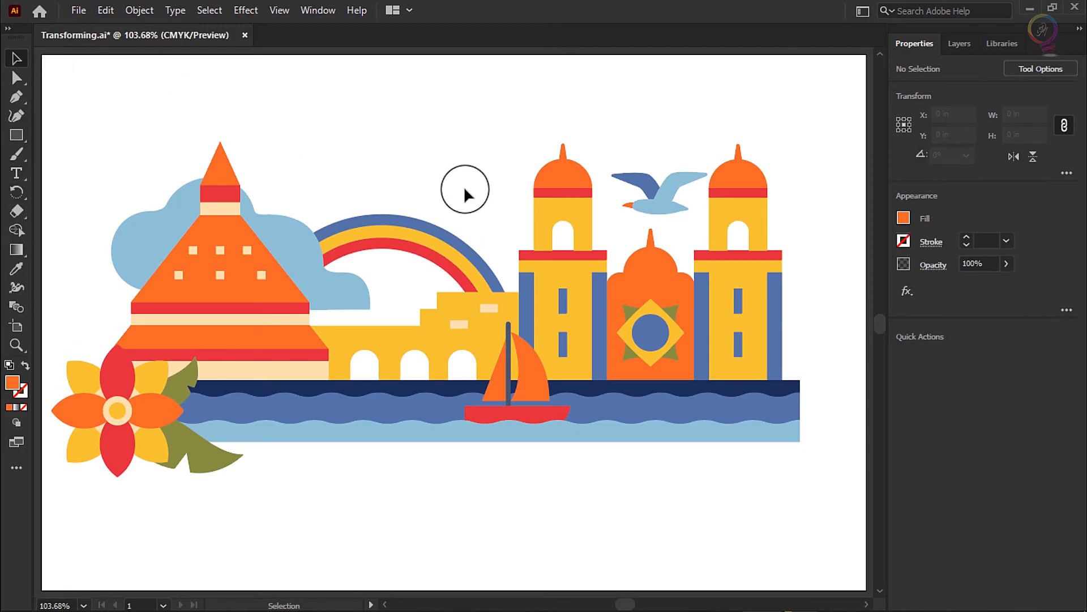